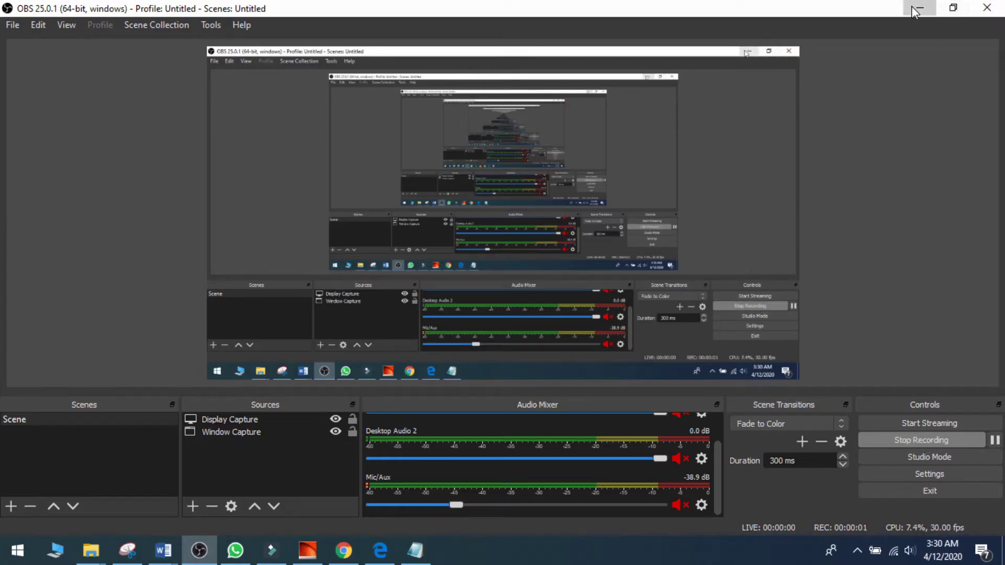
Step: Bring the DIALux Room 1 3D view forward and orbit it to see other angles
left_click(913, 9)
left_click_drag(403, 312, 635, 276)
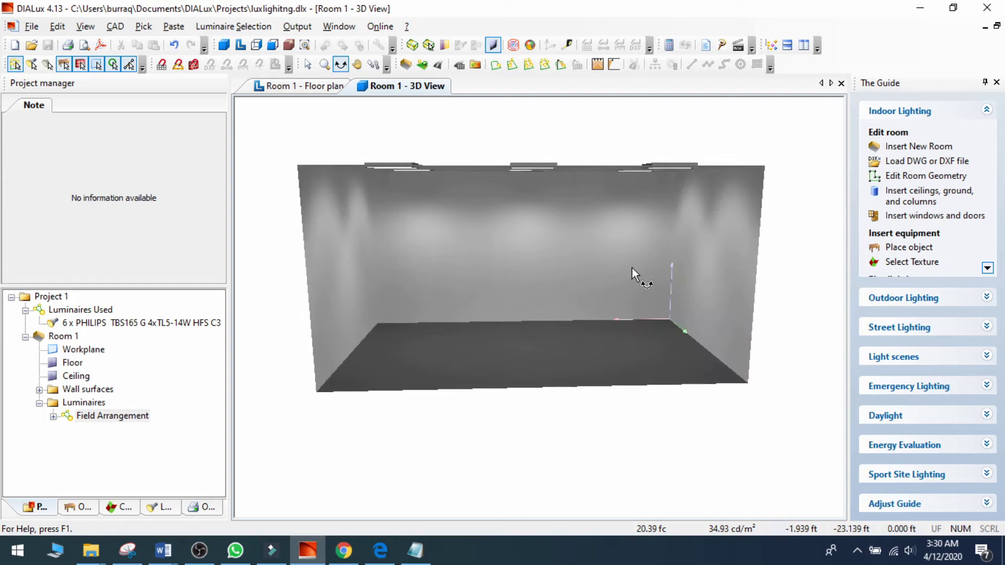
Step: Open the Philips link note and show the downloads page at the PPS Offline section
left_click(415, 550)
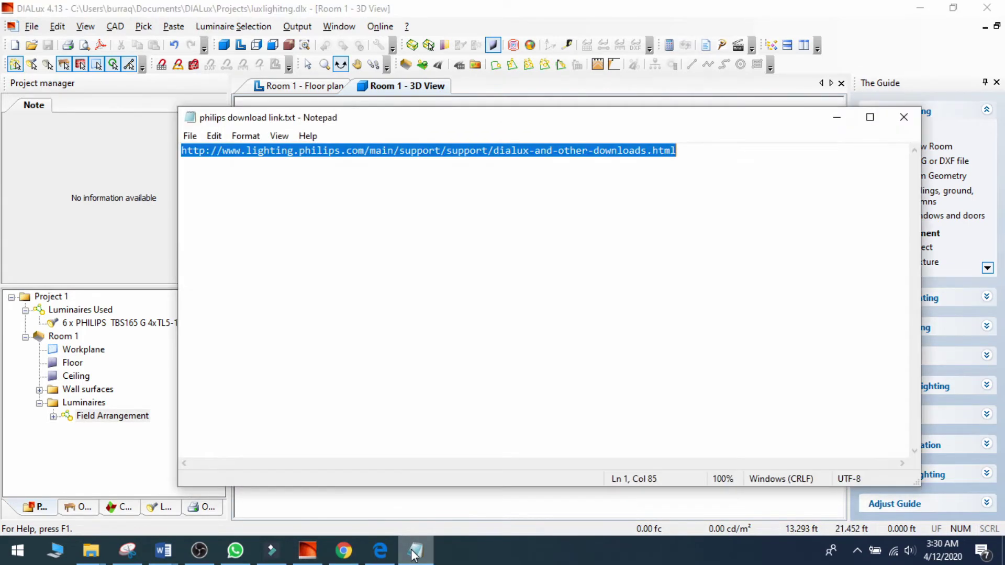
left_click(415, 551)
left_click(344, 550)
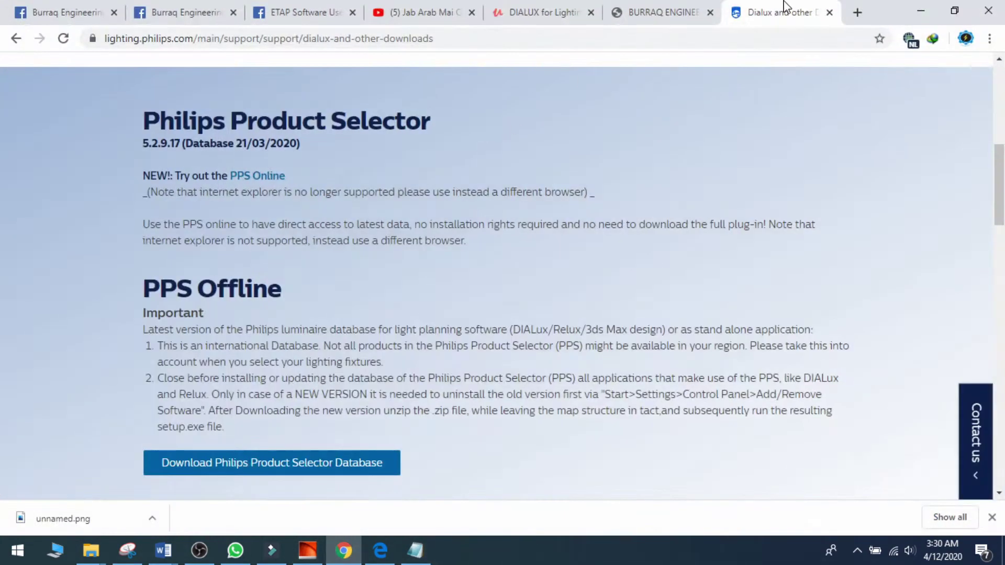
scroll(309, 230, "up", 8)
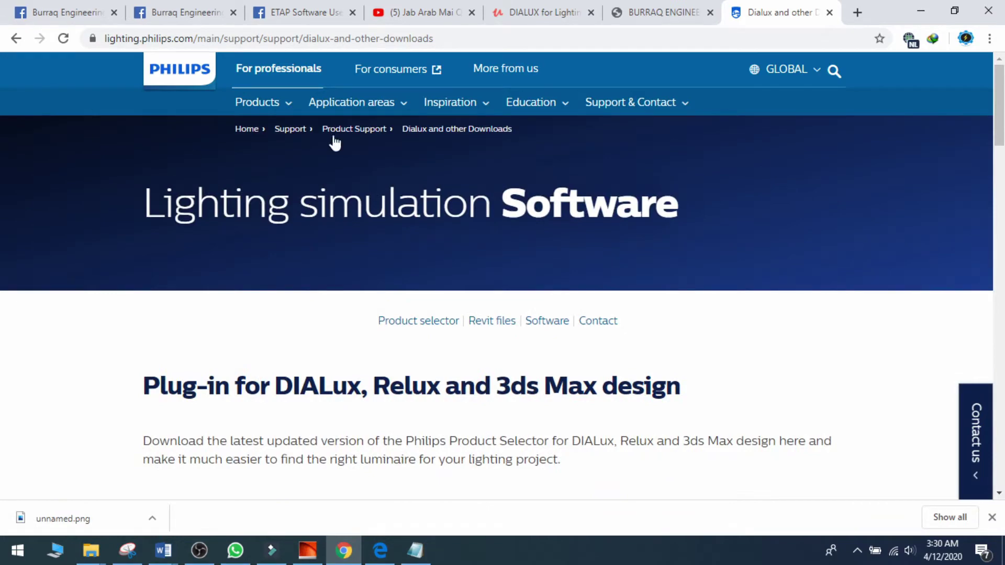
scroll(402, 236, "down", 8)
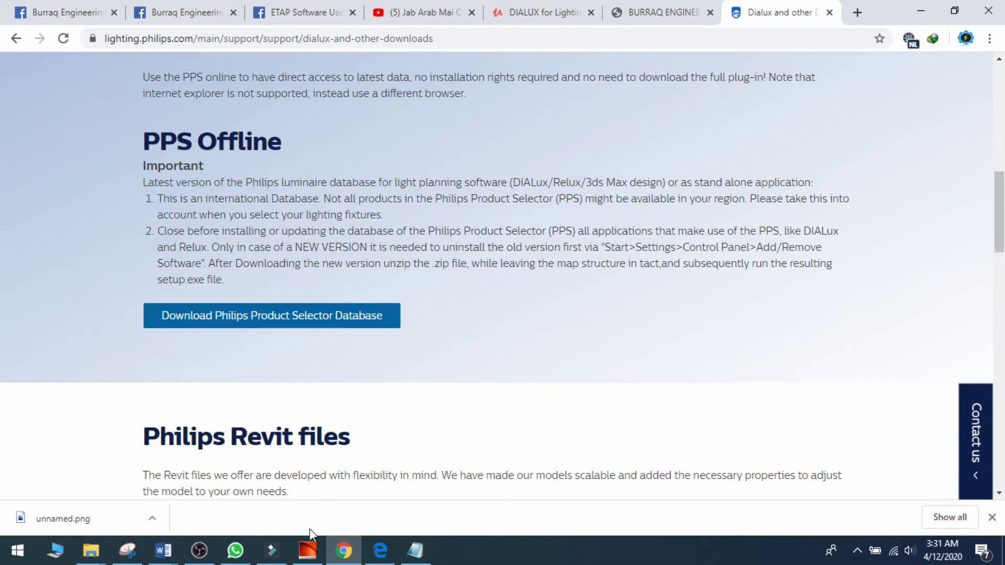
Step: Back in DIALux, show the luminaire sources and pick the Philips Lighting catalog
left_click(307, 549)
left_click(205, 507)
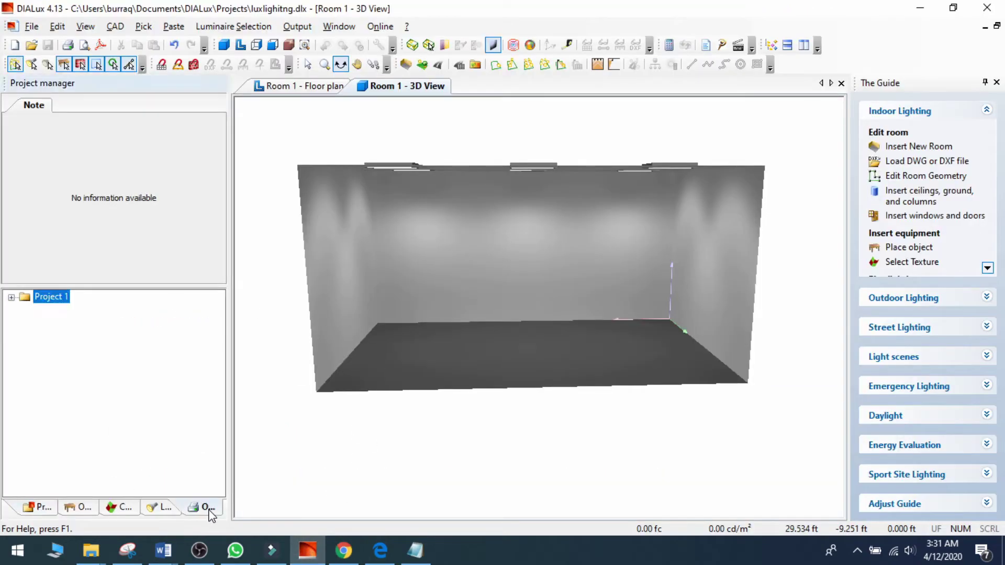
left_click(160, 508)
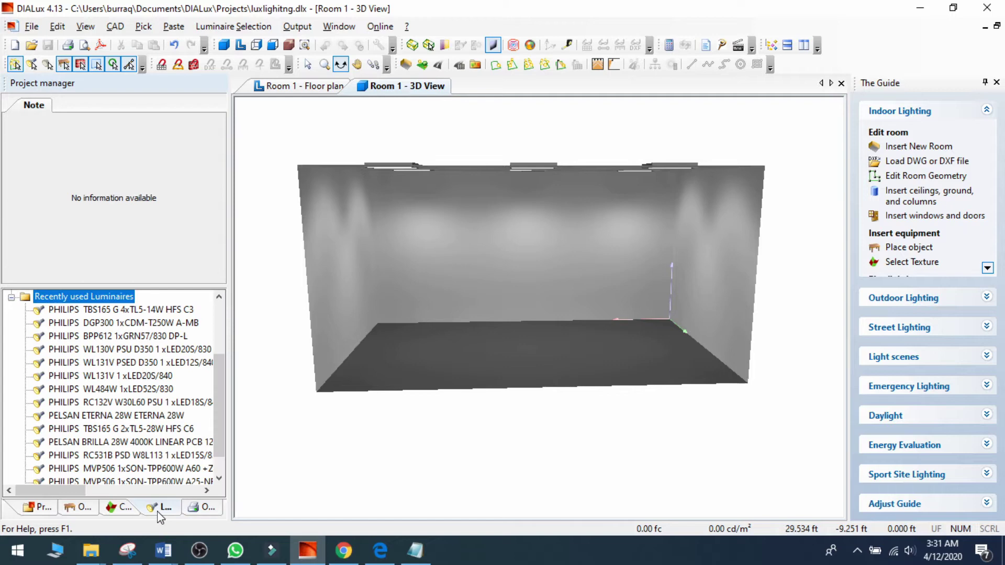
left_click(11, 297)
left_click(74, 324)
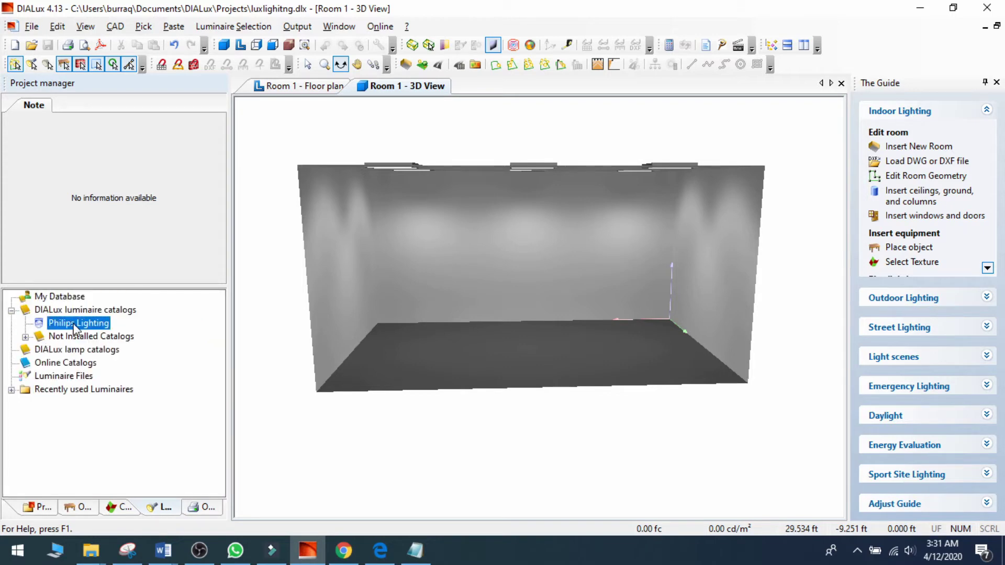
Step: Browse Luminaire Selection > DIALux Catalogs, then close the manufacturer list without choosing
left_click(222, 27)
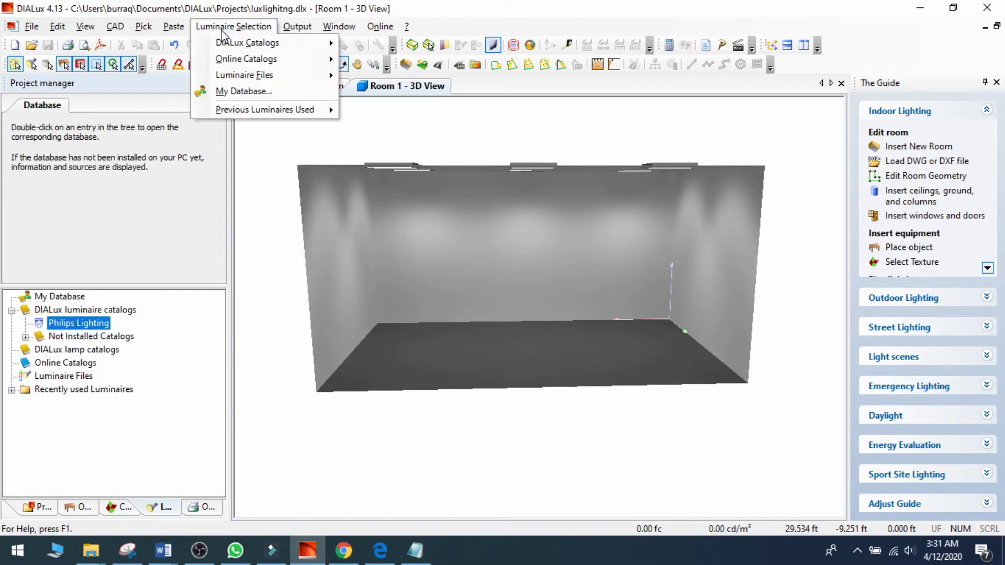
mouse_move(236, 41)
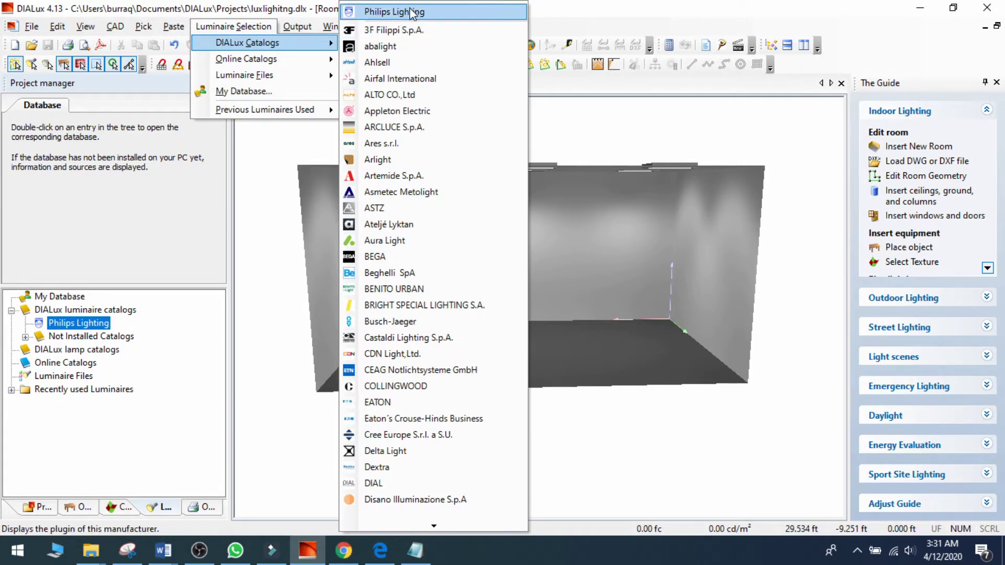
left_click(597, 16)
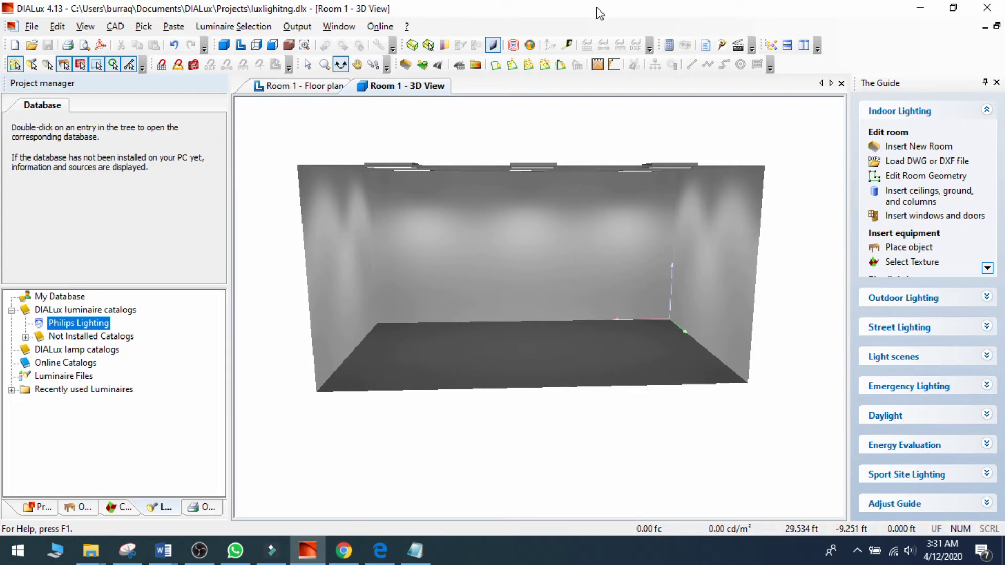
left_click(32, 26)
Step: Import the Pelsan SÜPHAN 2X54W luminaire file from D:\DIALUX Course data\IES file
mouse_move(119, 151)
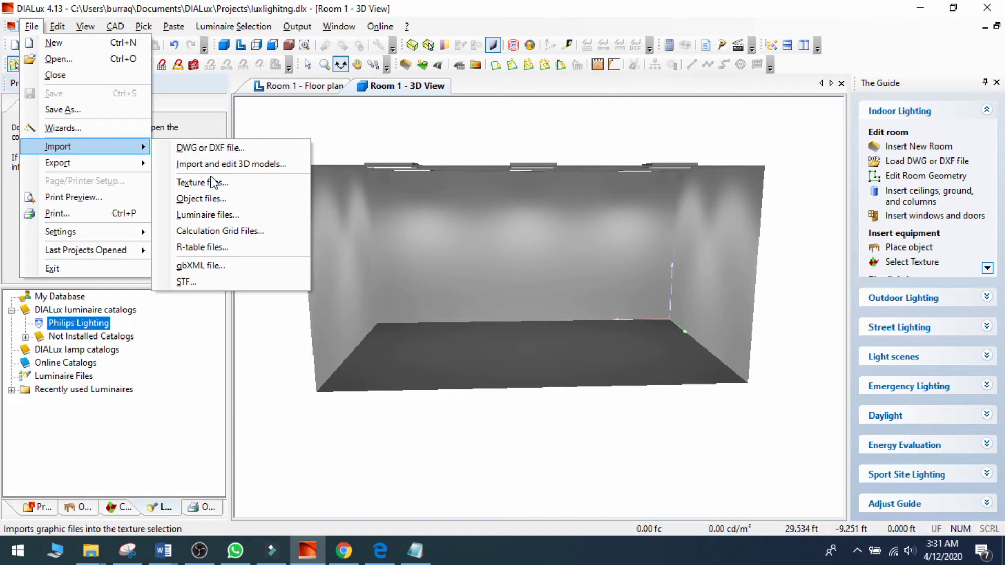
left_click(263, 223)
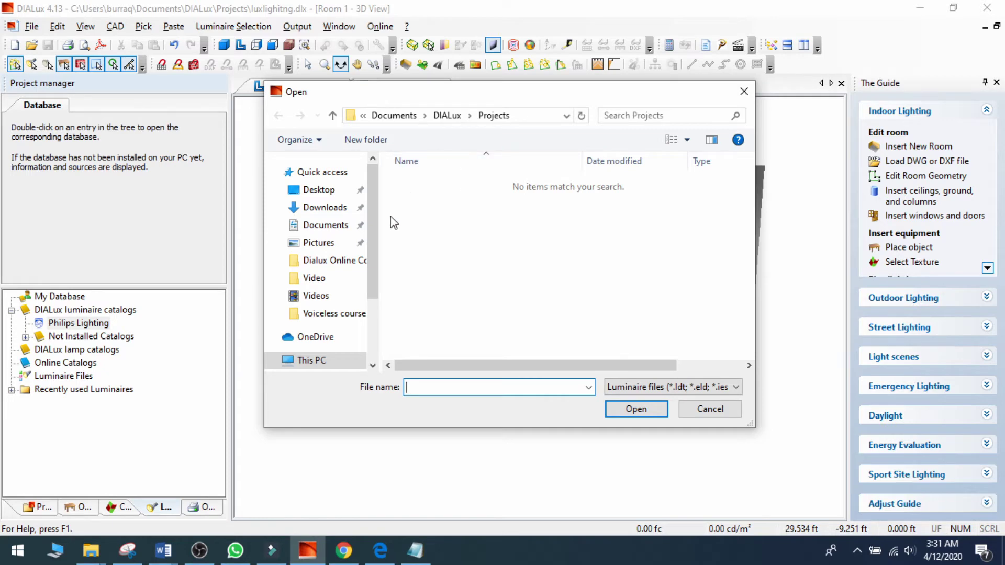
scroll(376, 210, "down", 2)
left_click(336, 284)
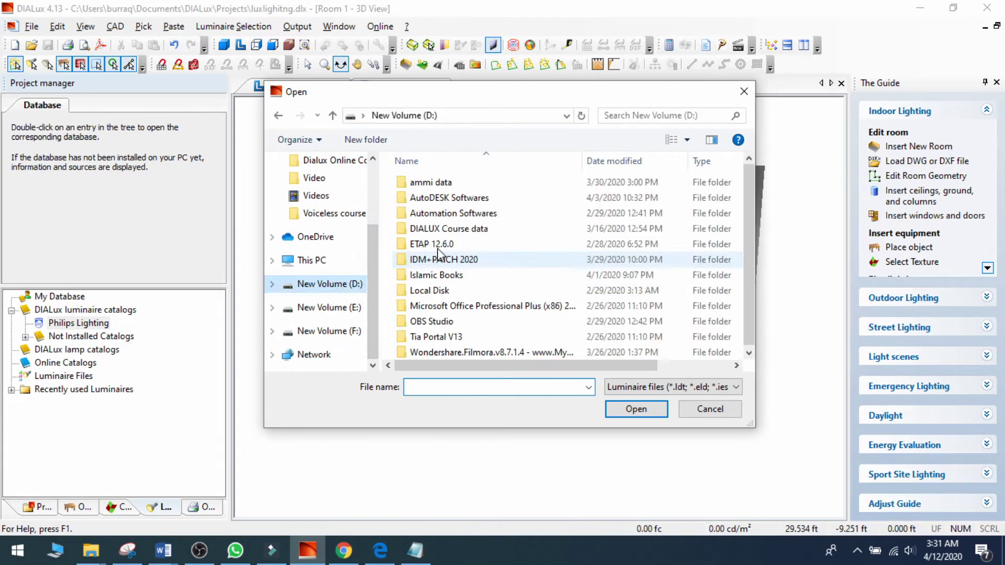
left_click(450, 230)
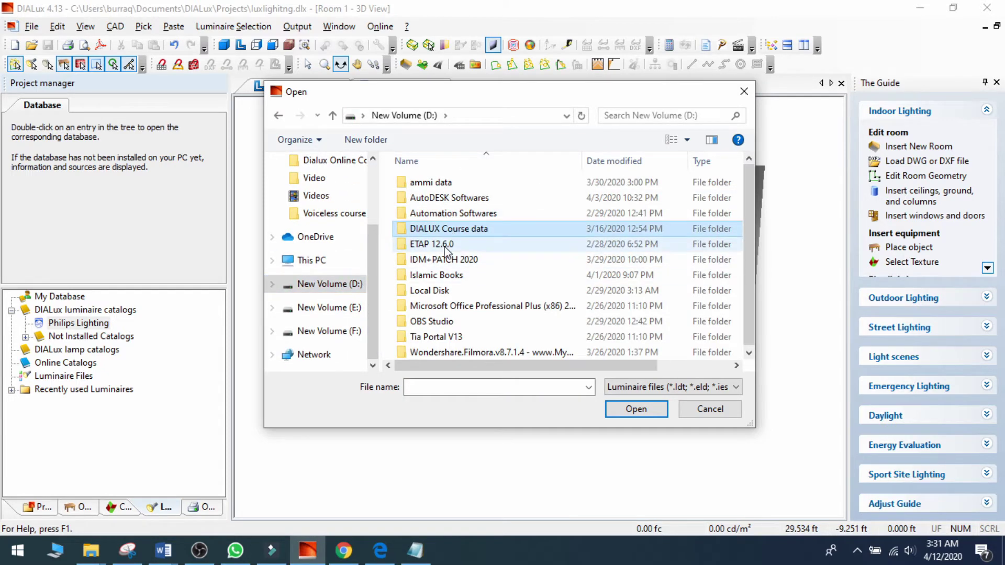
double_click(449, 229)
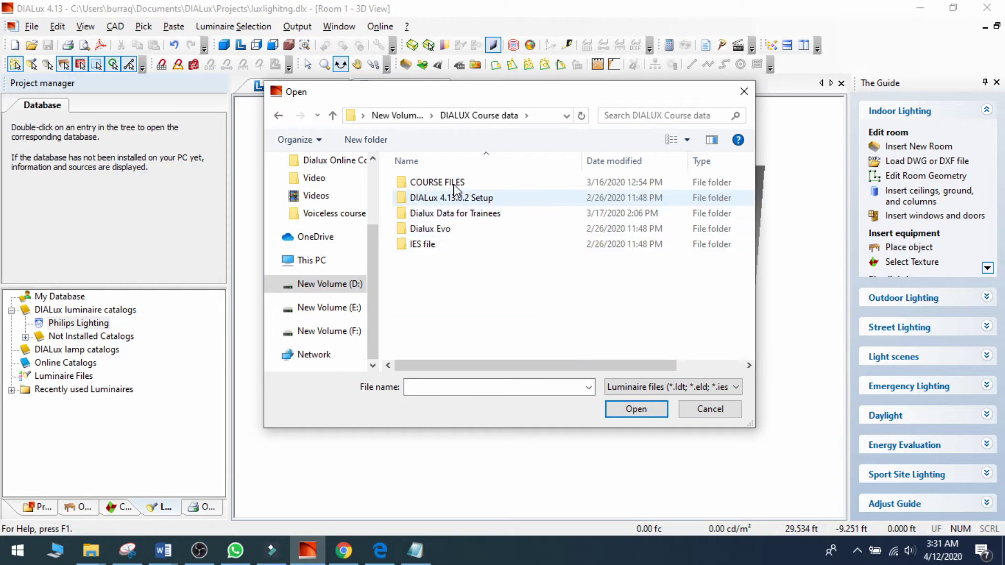
double_click(424, 244)
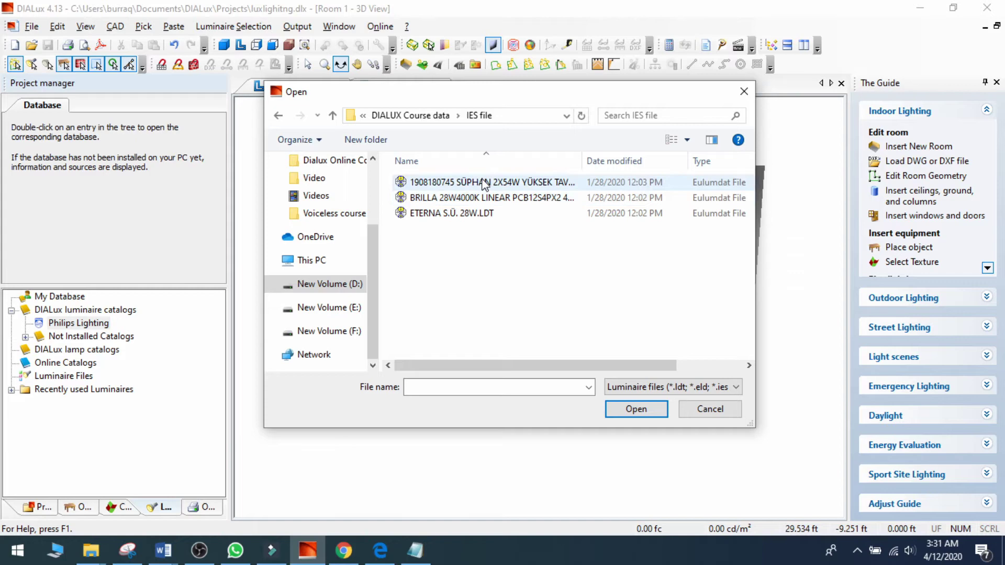
left_click(485, 184)
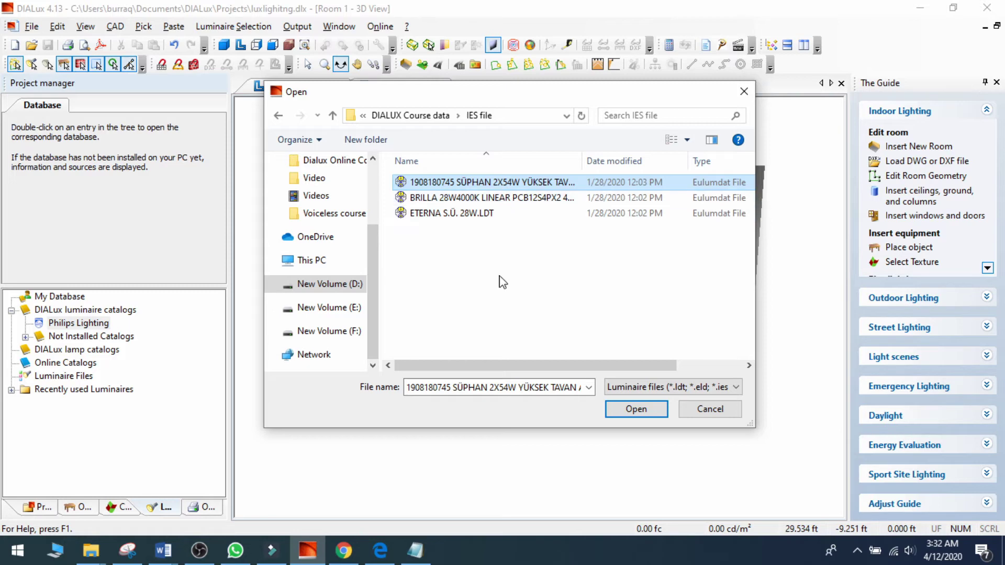
left_click(636, 410)
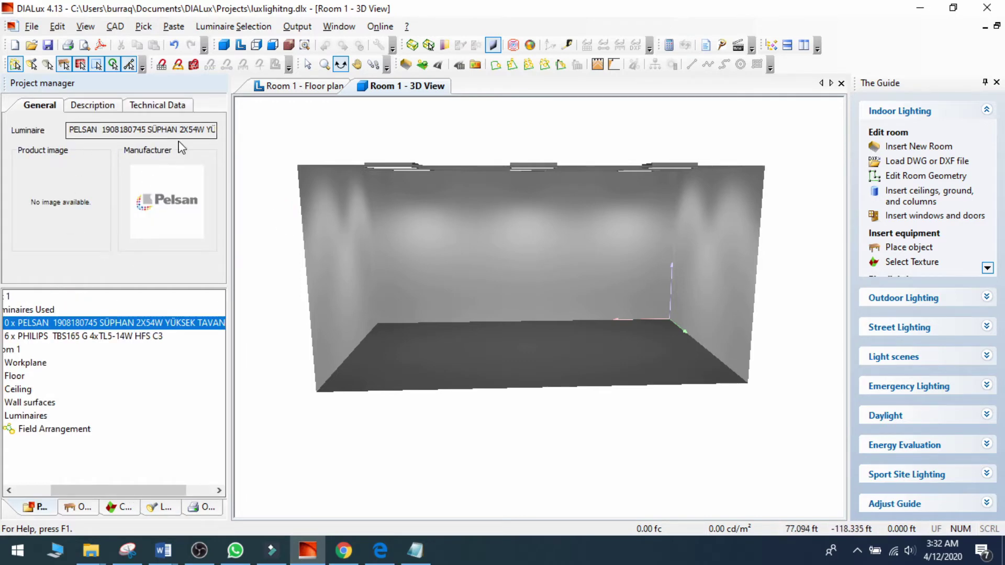
Step: Review the Pelsan luminaire's Description and Technical Data tabs
left_click(92, 105)
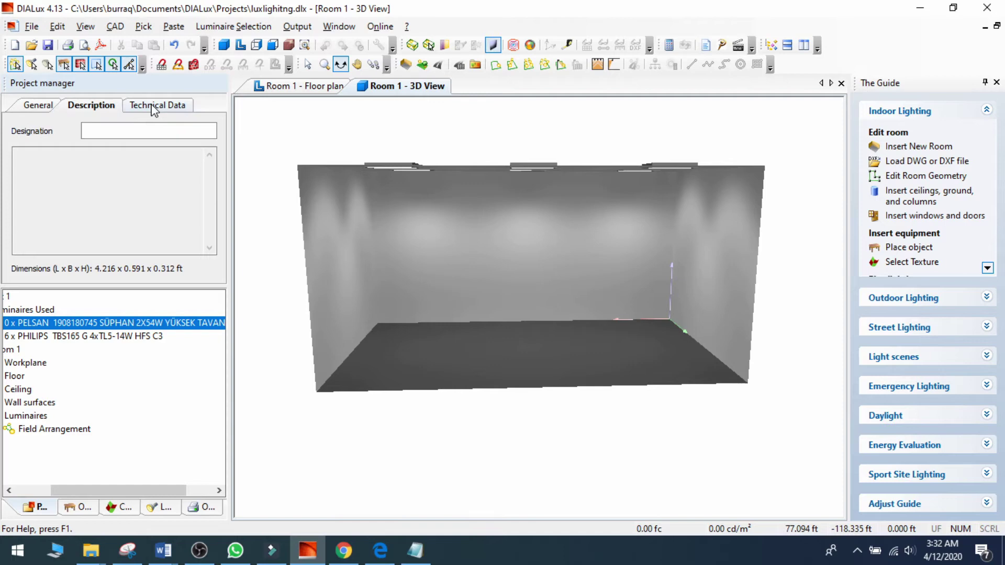
left_click(140, 105)
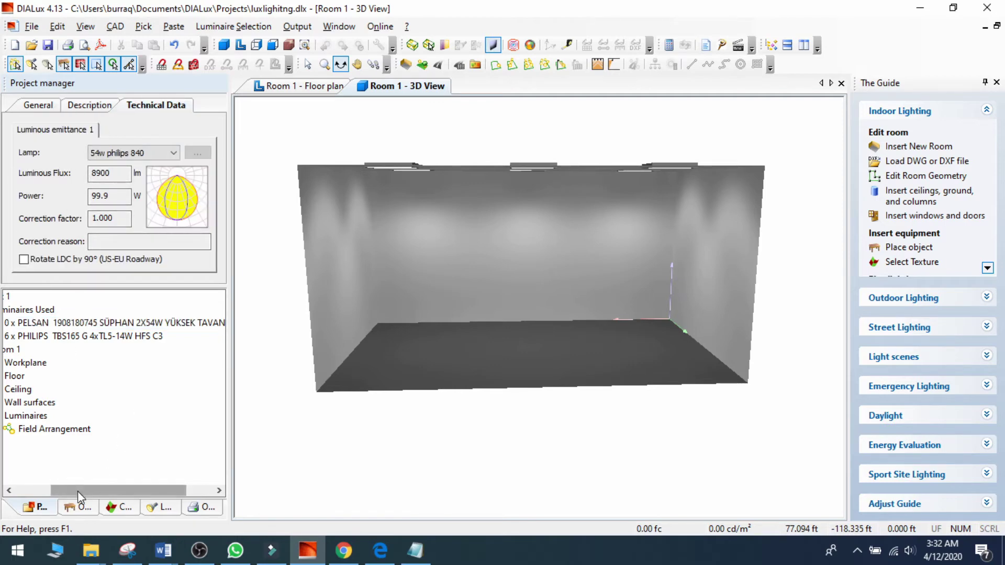
left_click_drag(78, 491, 36, 490)
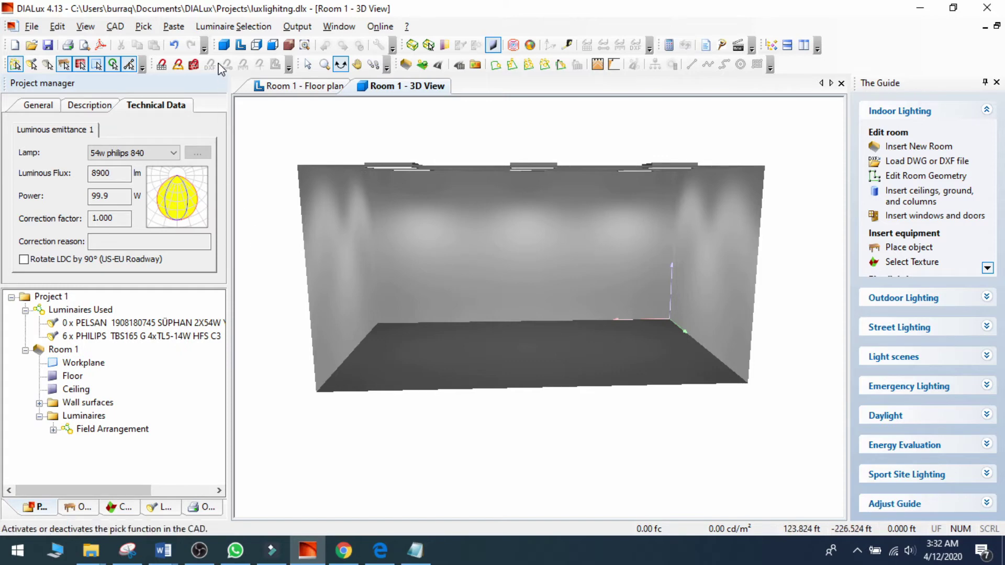
Step: Select the six-luminaire Philips field arrangement in Room 1 and delete it
left_click(174, 28)
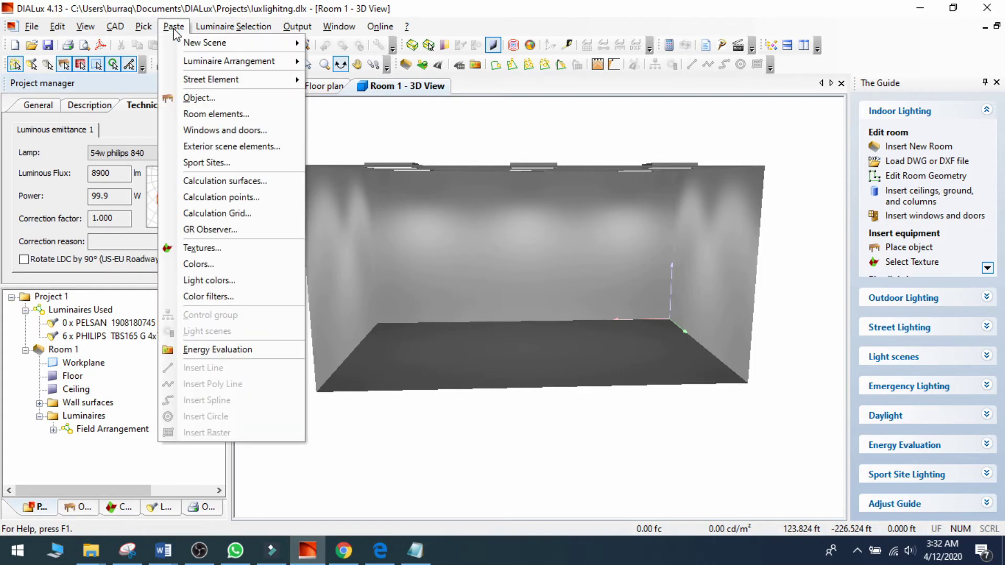
mouse_move(228, 61)
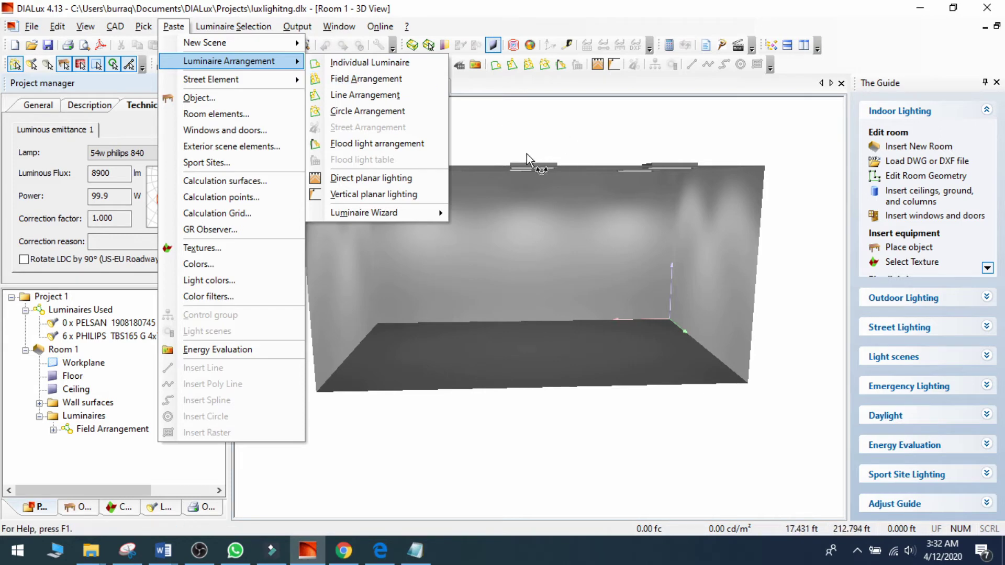
left_click(357, 80)
left_click_drag(387, 263, 394, 265)
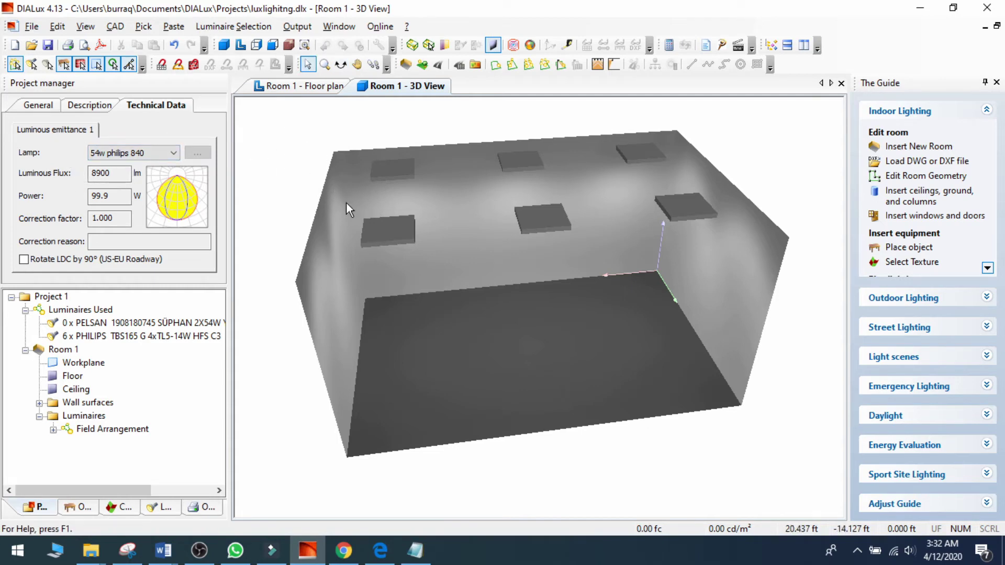
left_click(387, 244)
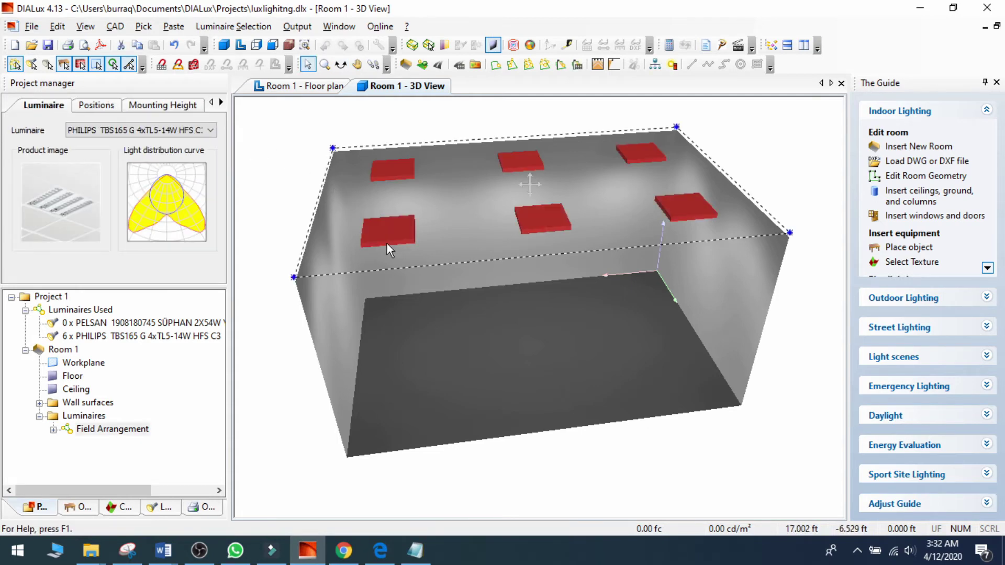
key("Delete")
Step: Confirm removing the Philips luminaires and insert a Pelsan SÜPHAN field arrangement of two luminaires
left_click(529, 328)
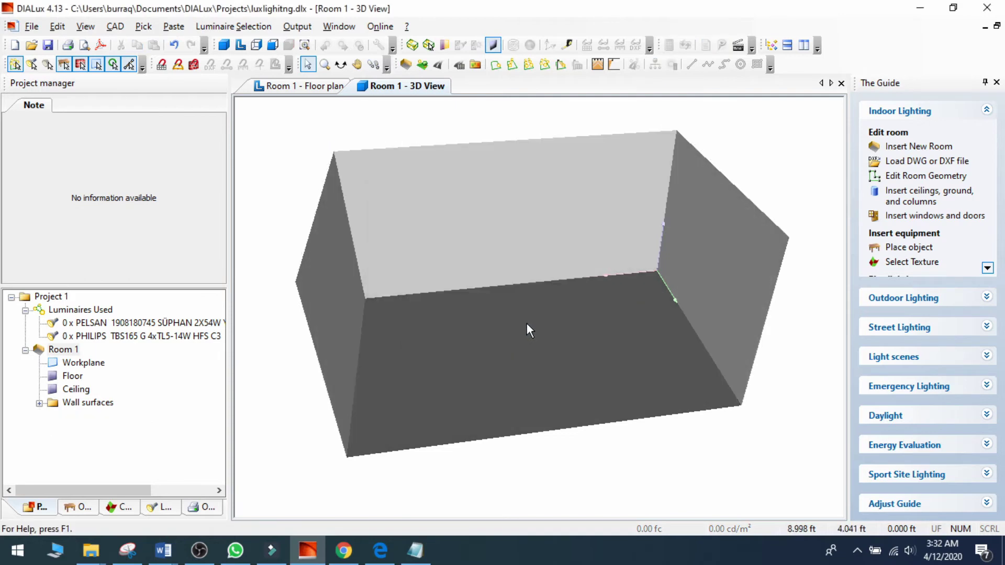
left_click(219, 26)
mouse_move(179, 28)
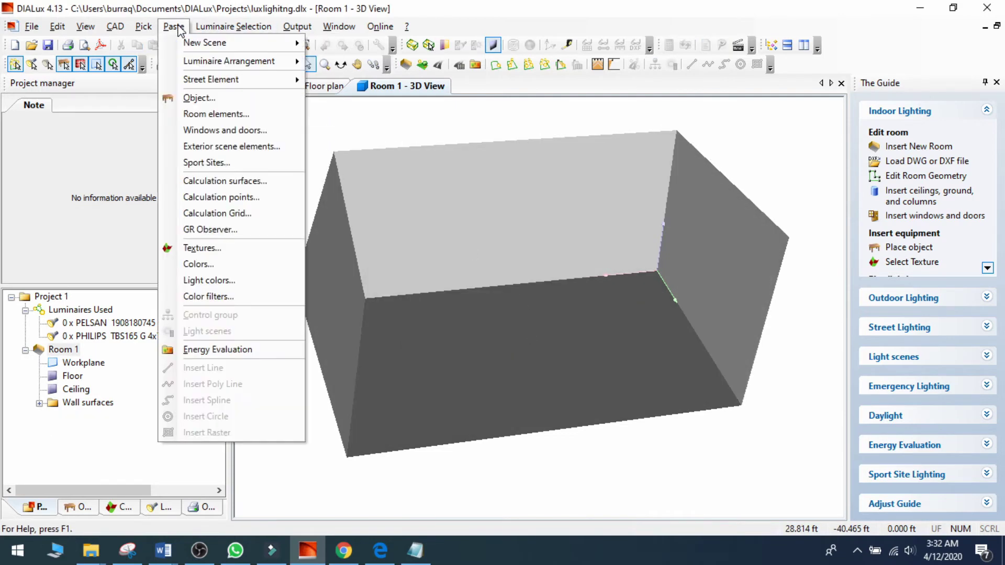
left_click(361, 80)
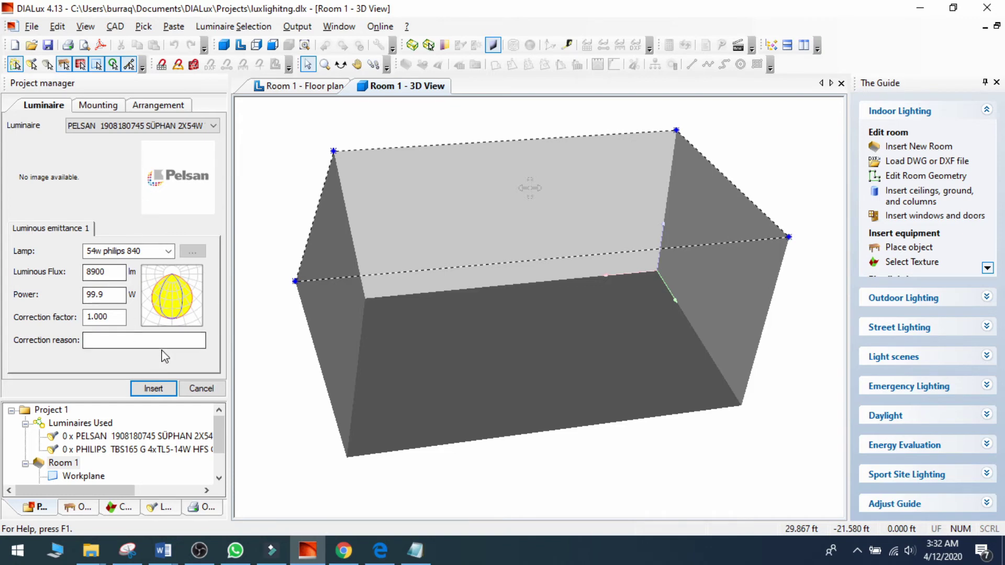
left_click(151, 391)
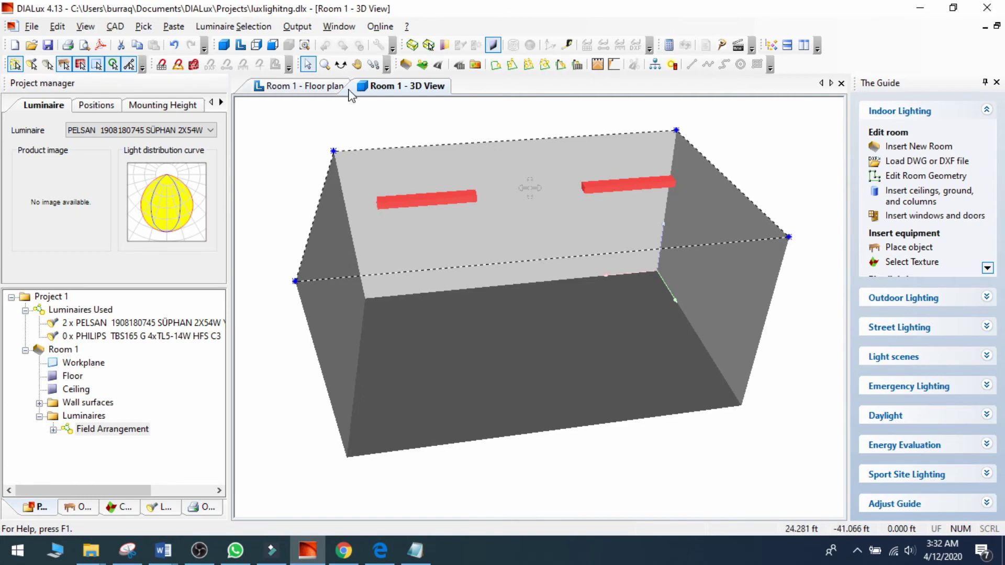
Step: Orbit the room and display the luminaires' 3D light-distribution solids
left_click(341, 65)
left_click_drag(372, 329, 391, 125)
left_click(412, 45)
left_click_drag(388, 193, 472, 220)
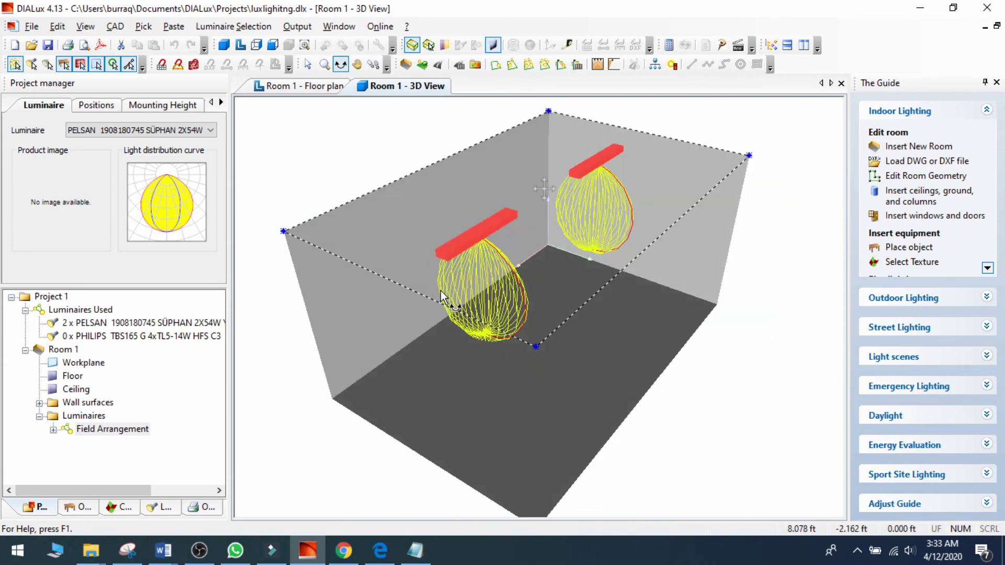
Step: Run the lighting calculation for Room 1 and orbit the lit result
left_click(297, 26)
left_click(305, 41)
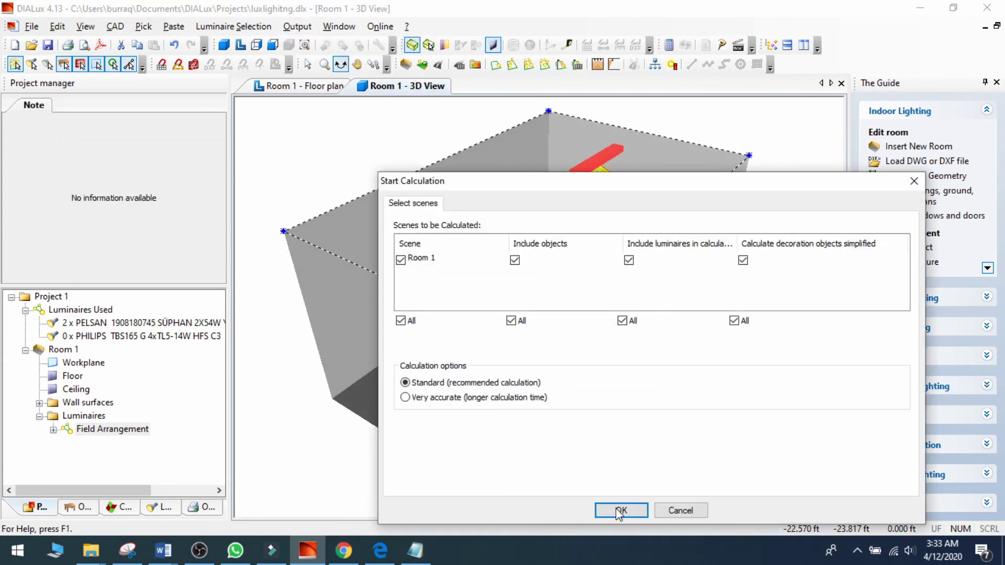
left_click(620, 512)
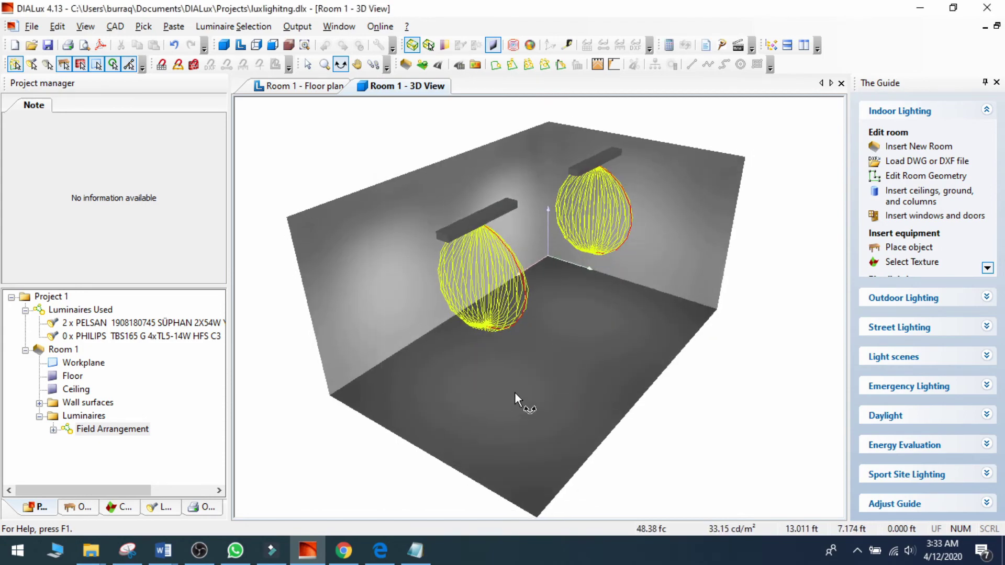
left_click_drag(515, 398, 663, 322)
Step: Hide the yellow light-distribution solids and orbit around the calculated room
left_click(412, 45)
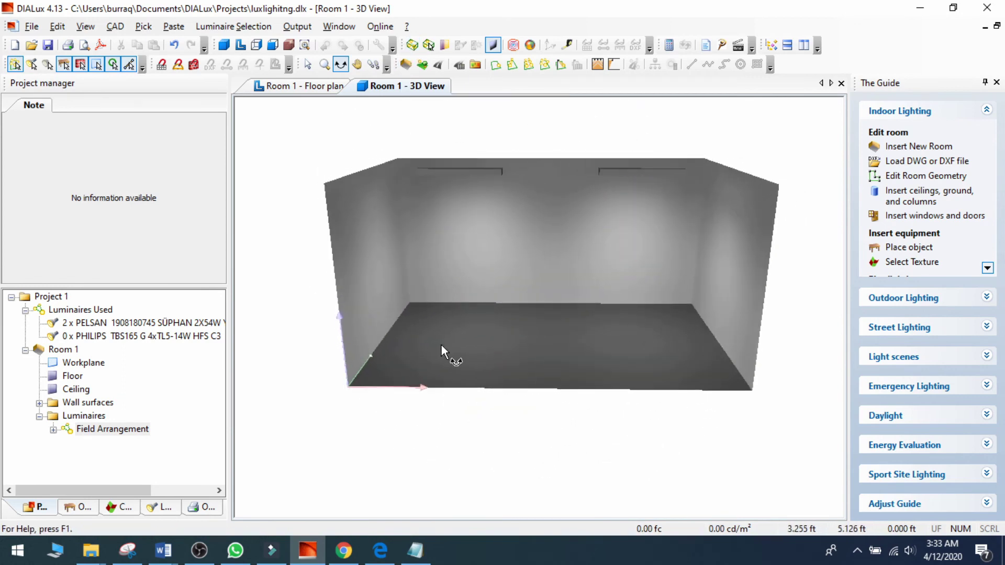
left_click_drag(441, 345, 542, 328)
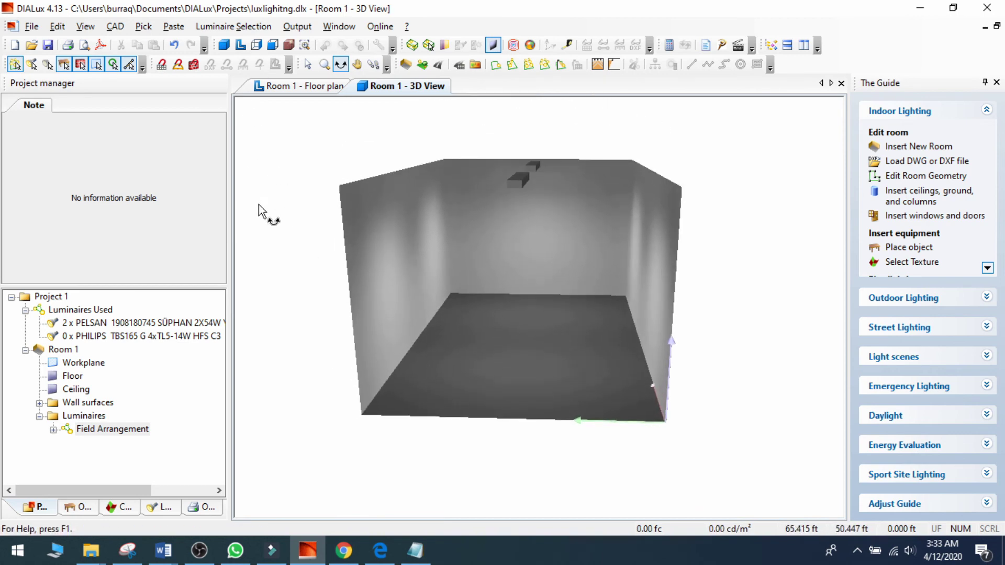
left_click(31, 27)
mouse_move(95, 146)
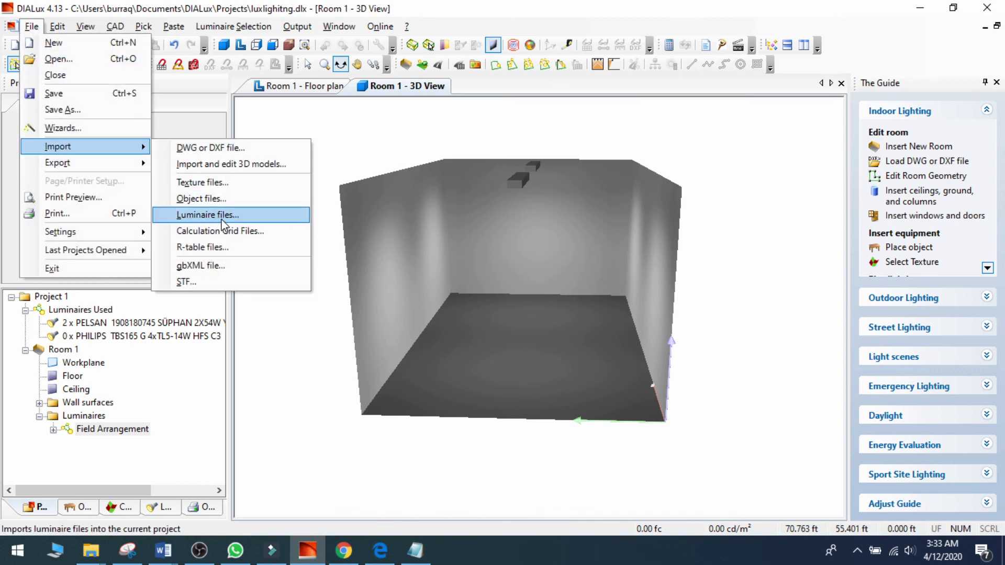
left_click_drag(450, 250, 577, 255)
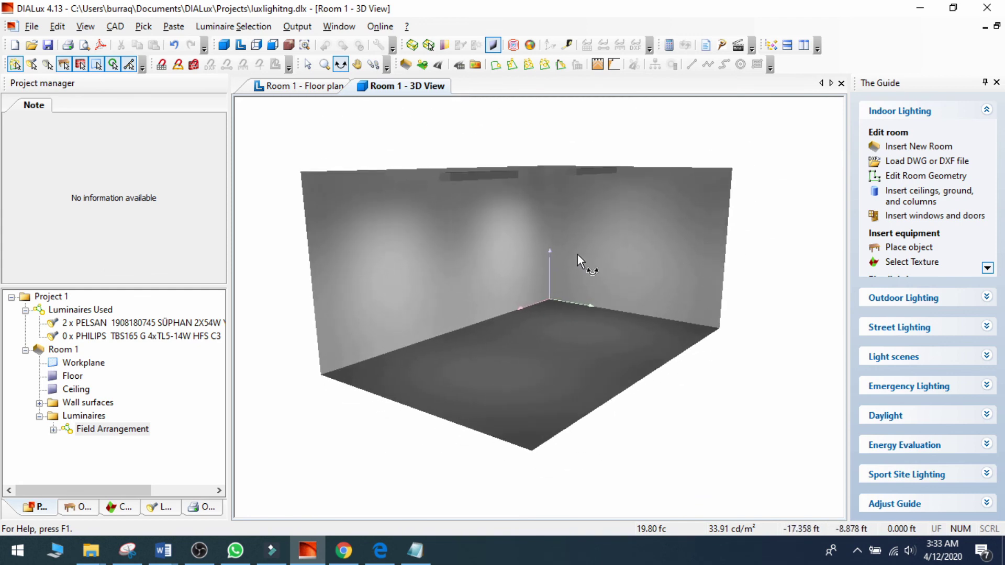